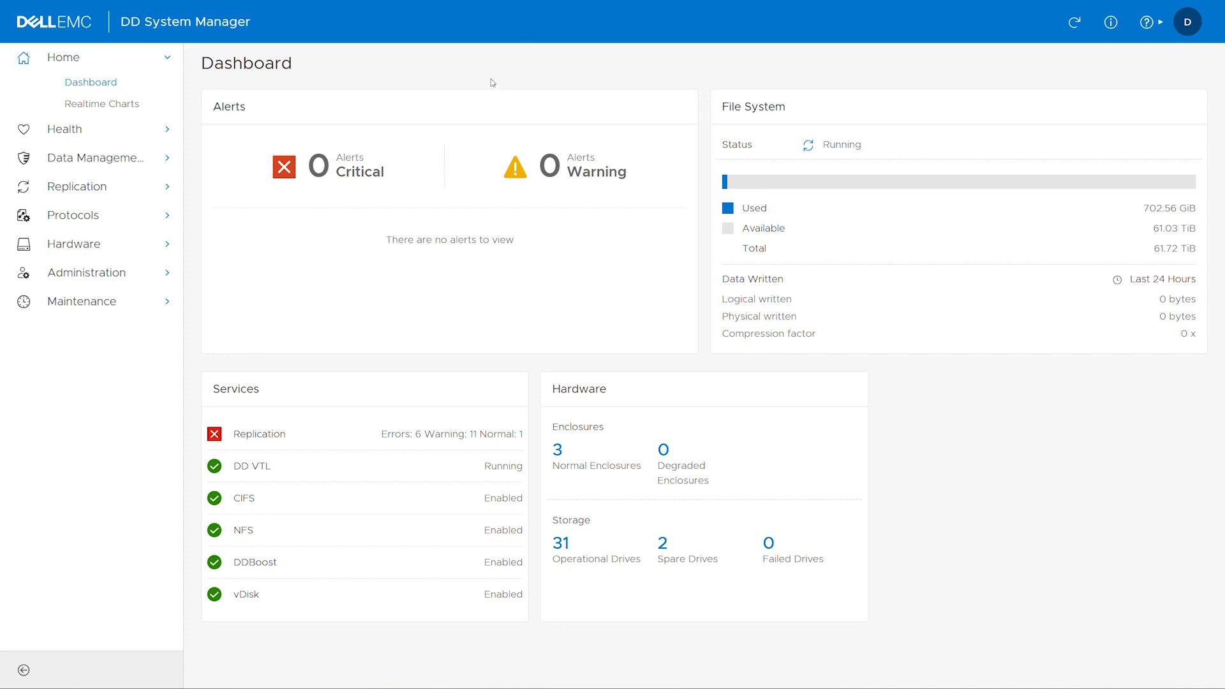
# Go to Administration > Settings and show the SNMP tab of General Configuration.
pyautogui.click(151, 273)
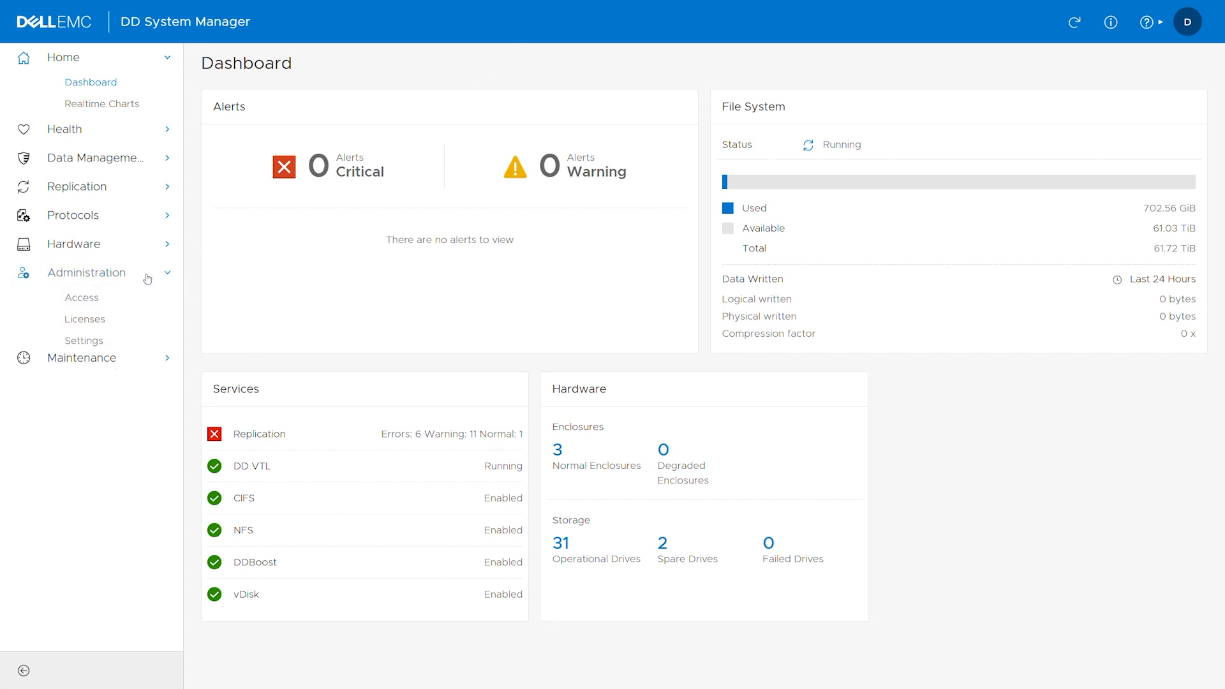
pyautogui.click(99, 343)
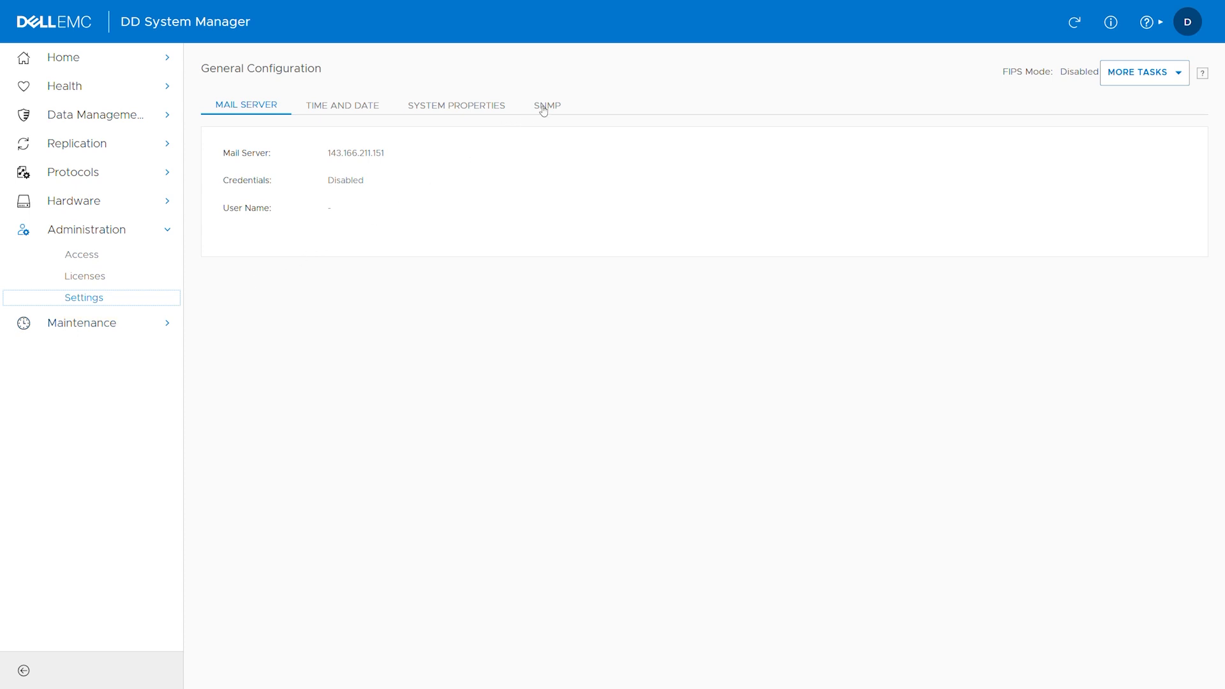
pyautogui.click(547, 106)
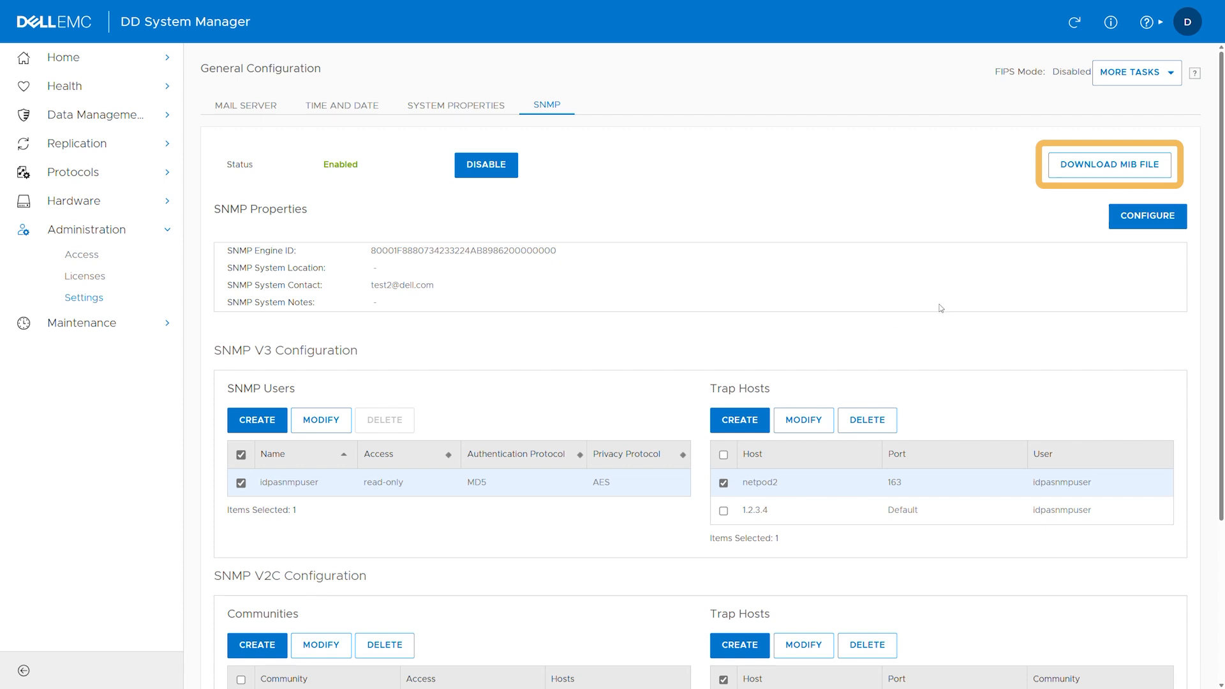
# Enter Halle as the SNMP System Location in SNMP Properties and save with OK.
pyautogui.click(1141, 220)
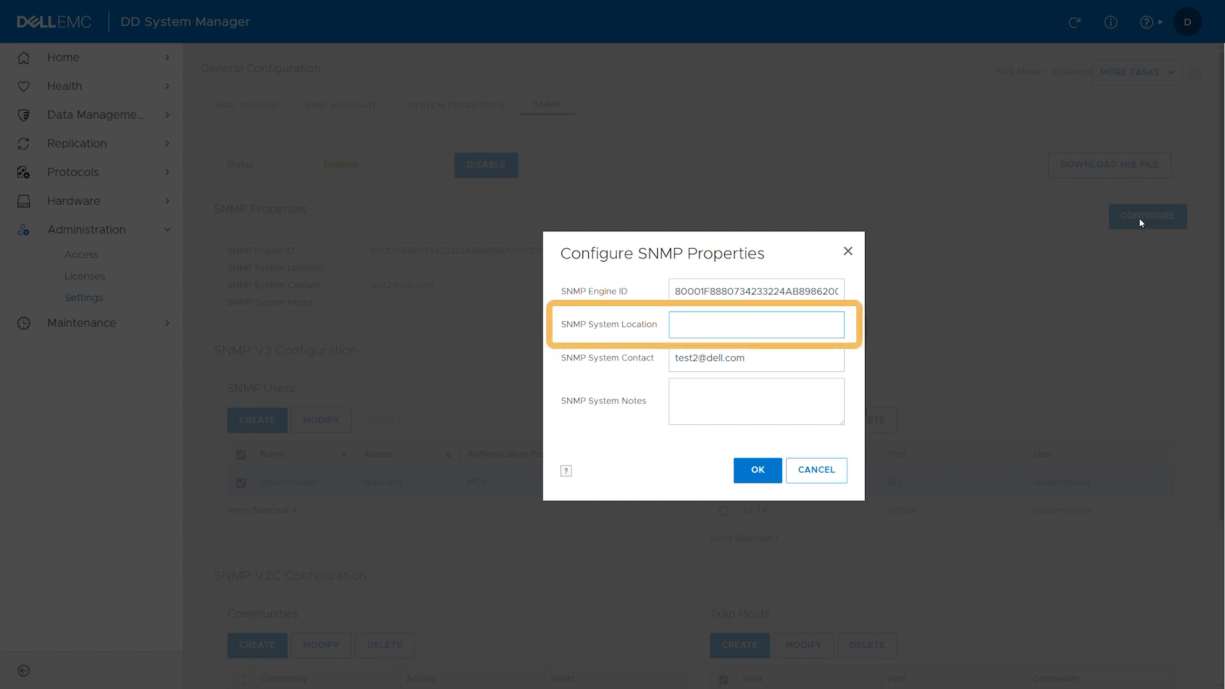
pyautogui.write('Halle')
pyautogui.press('Tab')
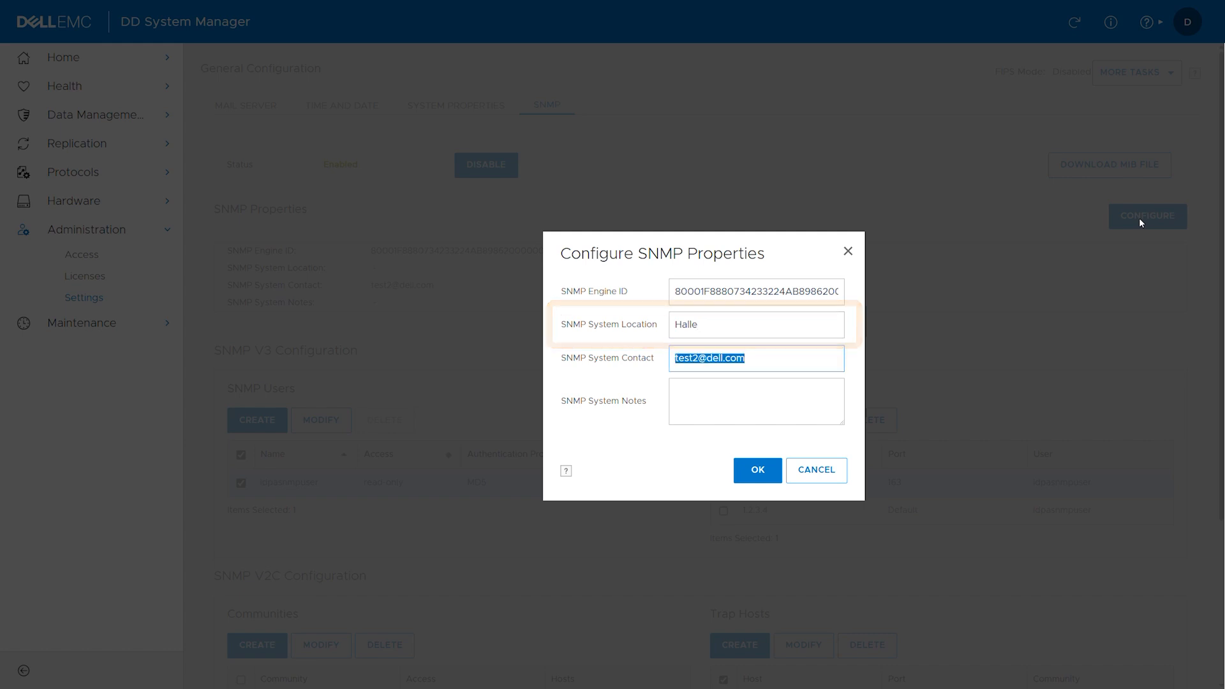
pyautogui.press('Tab')
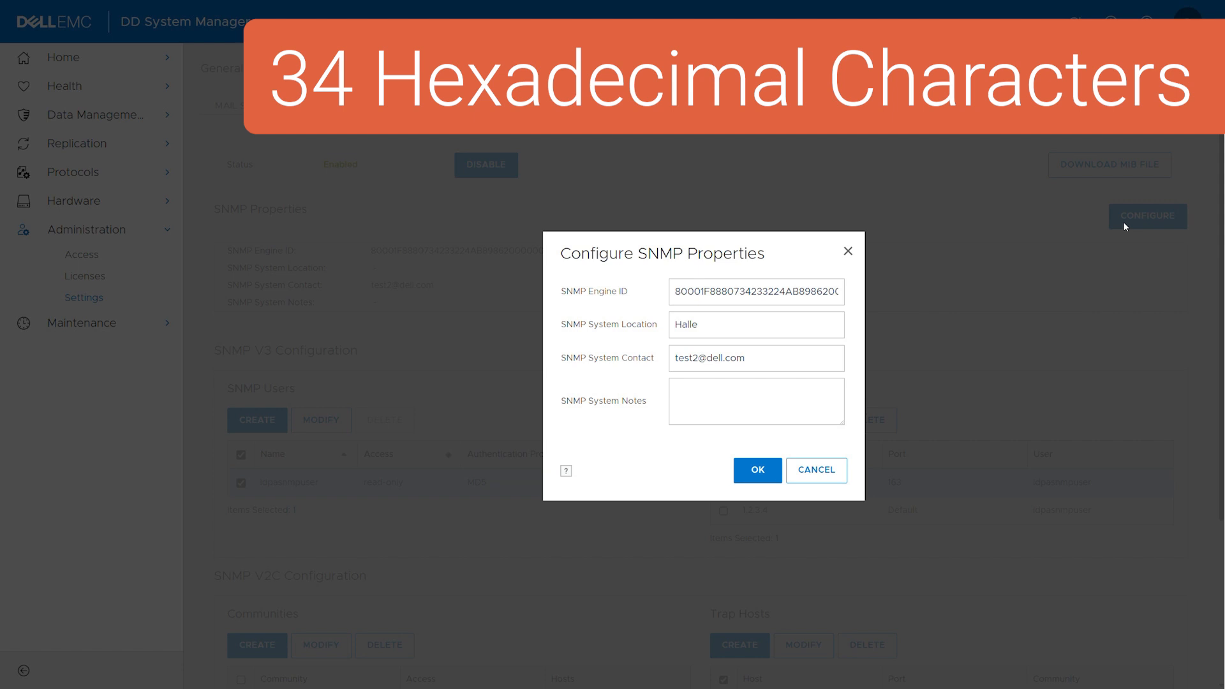
pyautogui.click(754, 471)
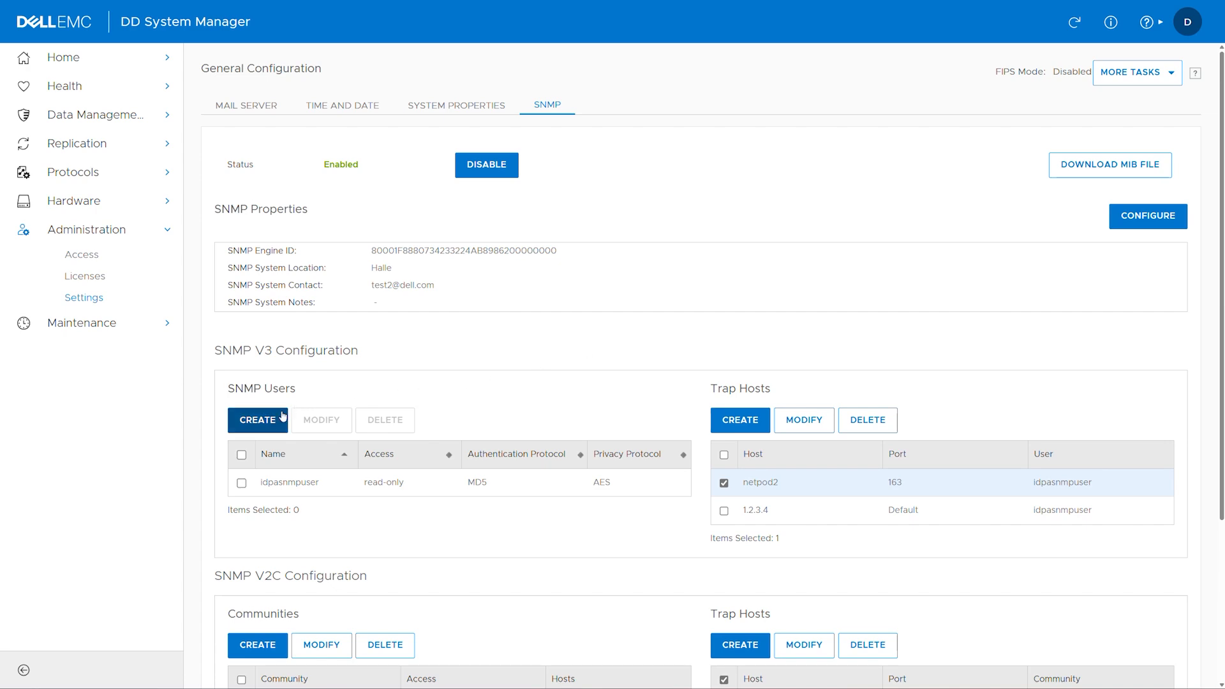
# Create SNMP user SNMPUser with authentication and privacy enabled, entering both keys.
pyautogui.click(266, 422)
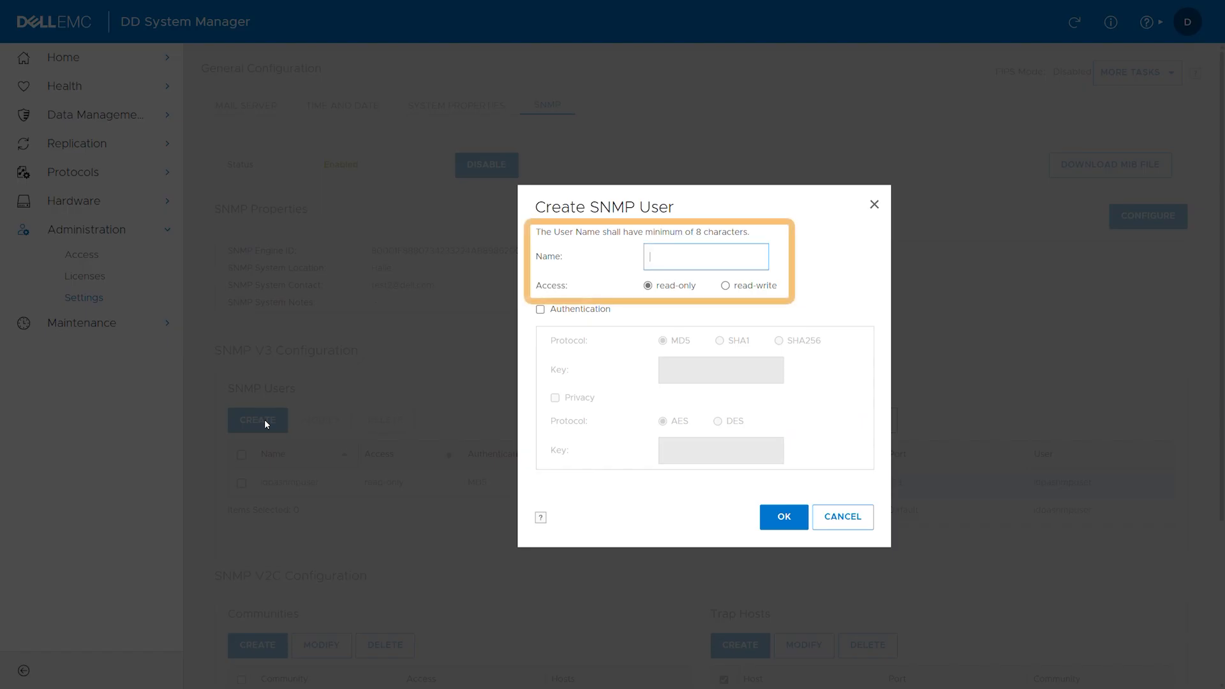
pyautogui.write('SNMPUser')
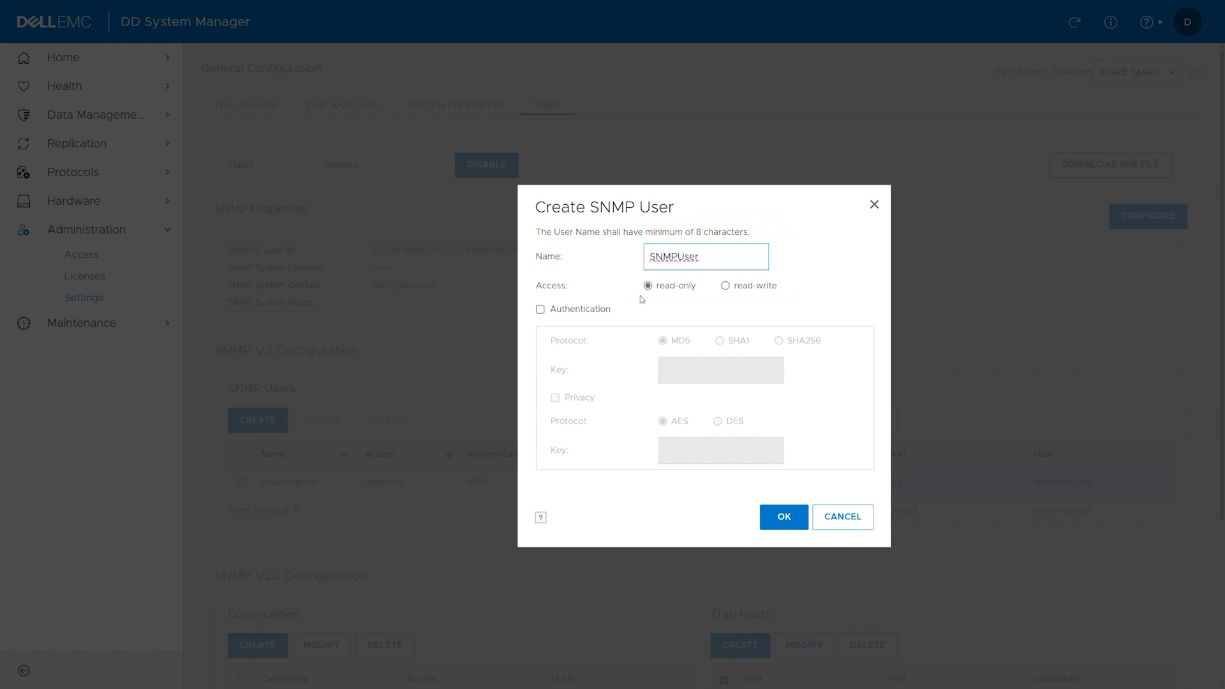
pyautogui.click(540, 310)
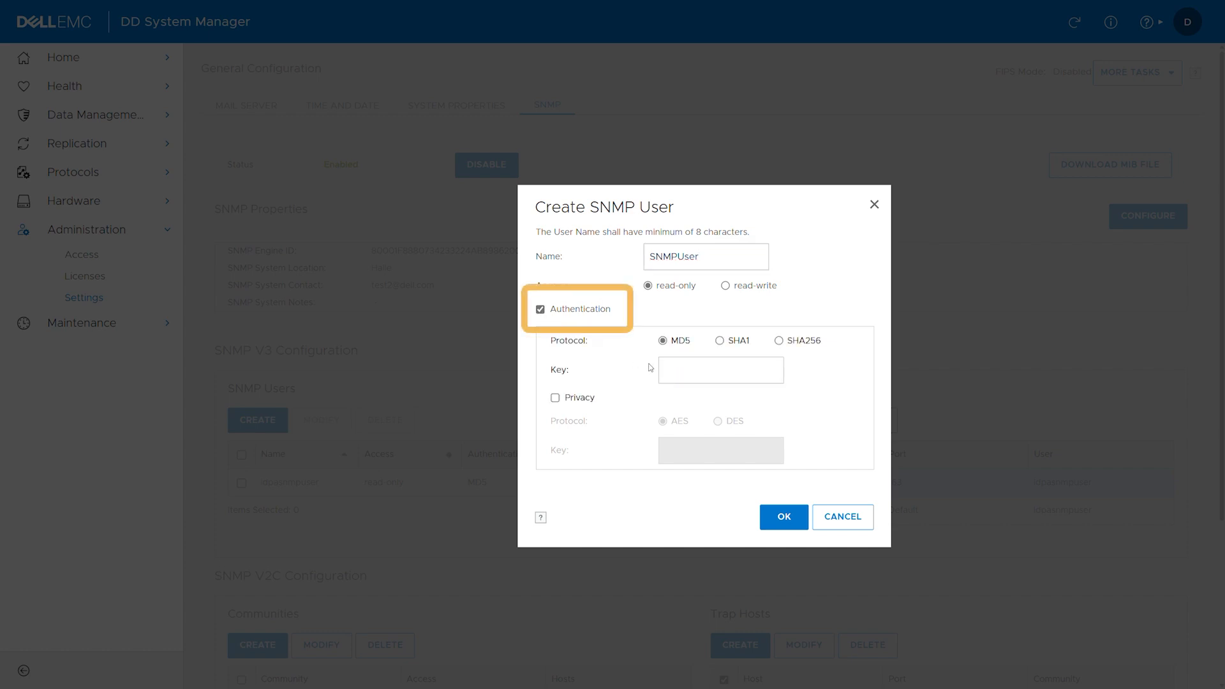
pyautogui.click(682, 373)
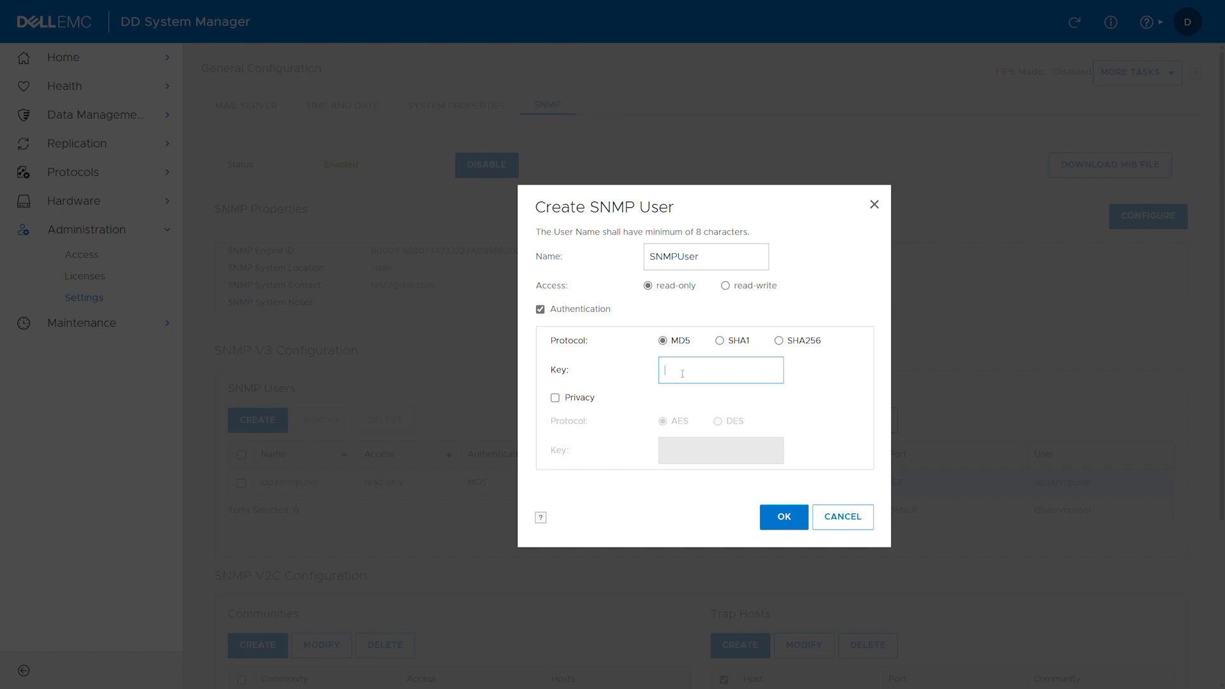
pyautogui.write('Test')
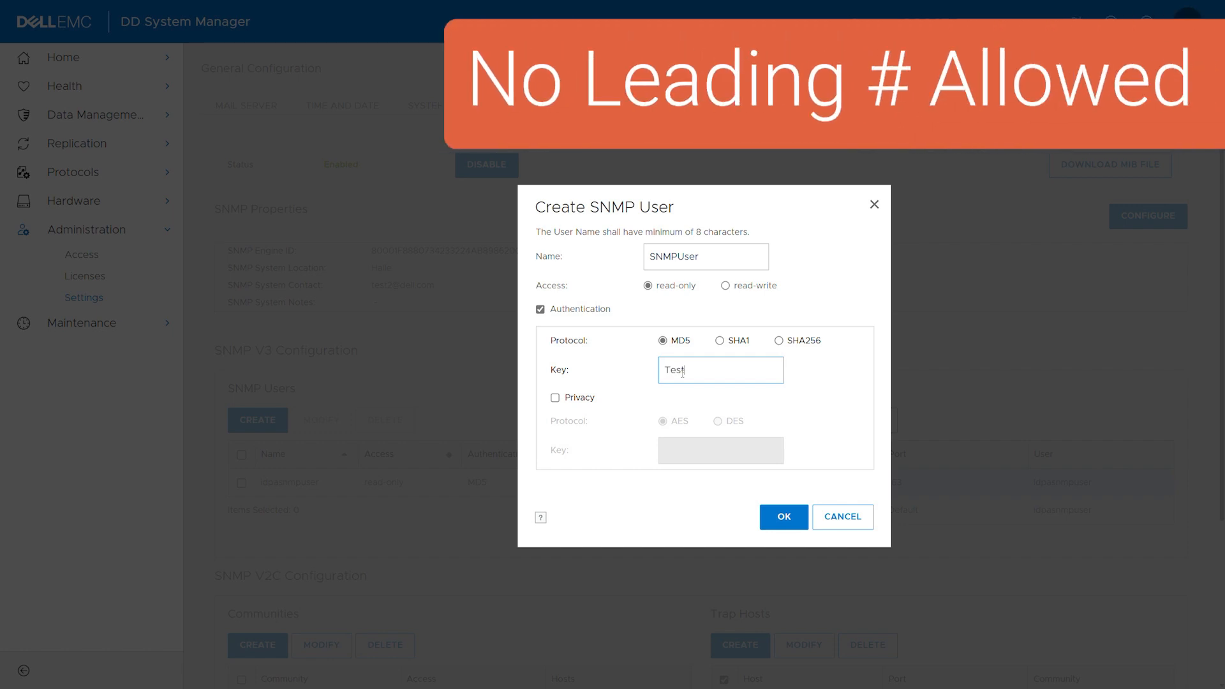
pyautogui.write('Key123')
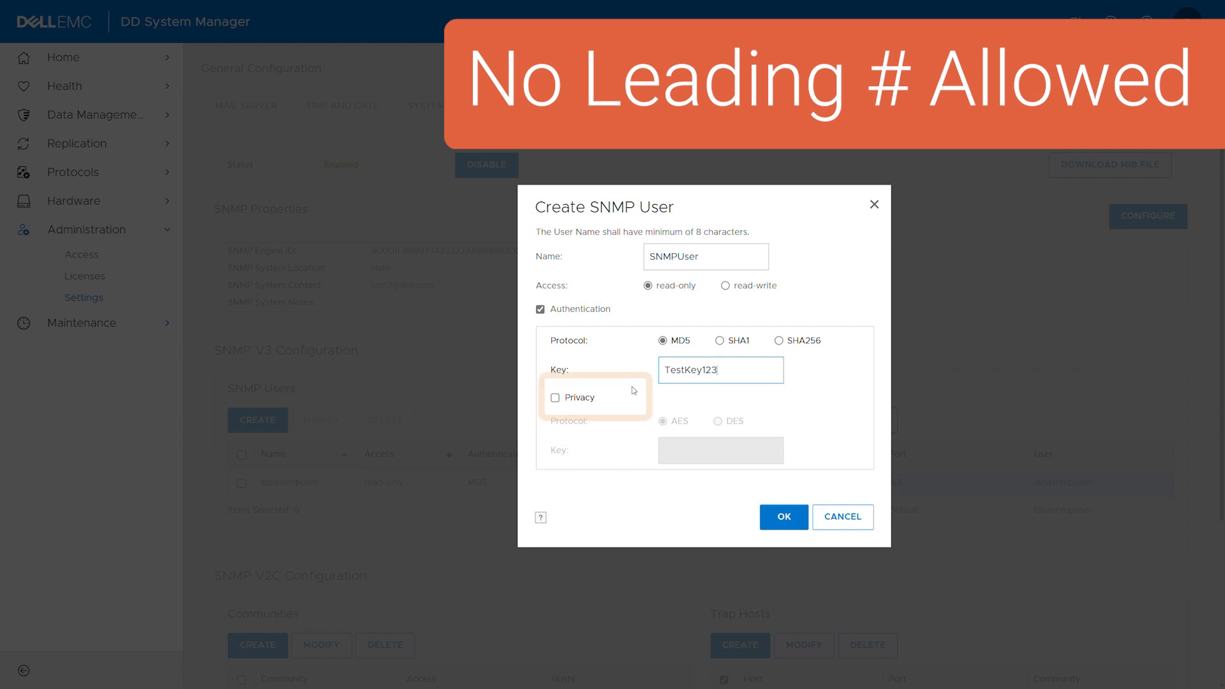
pyautogui.click(554, 398)
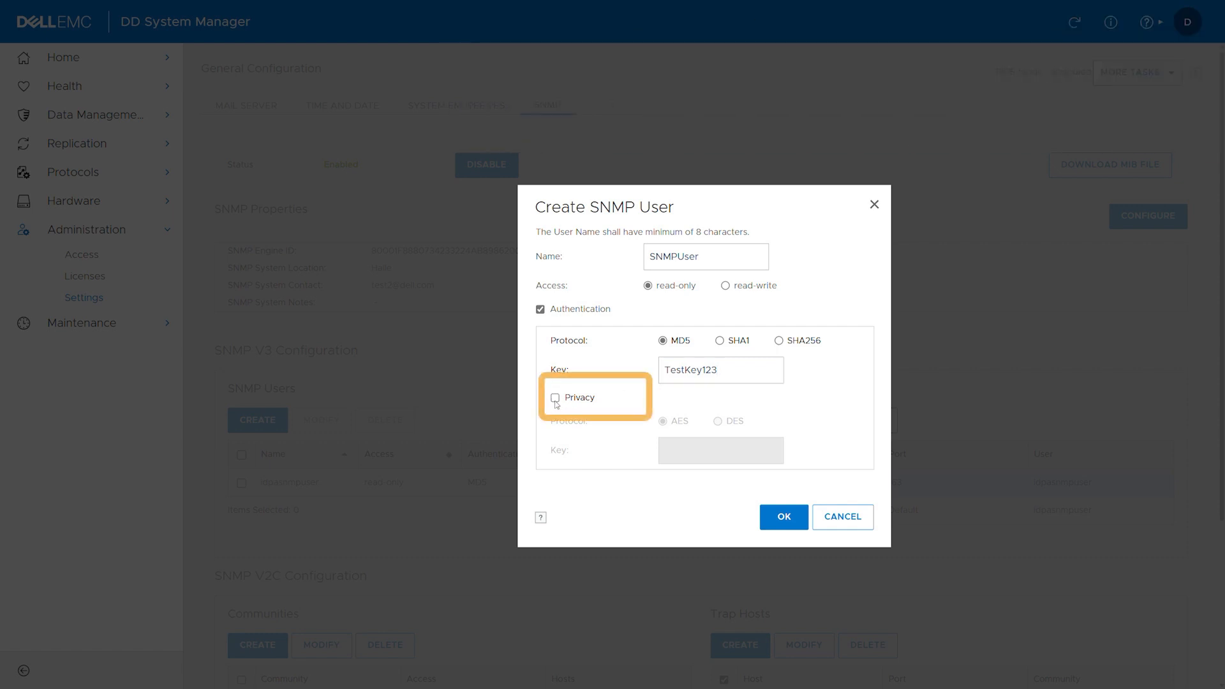
pyautogui.click(679, 453)
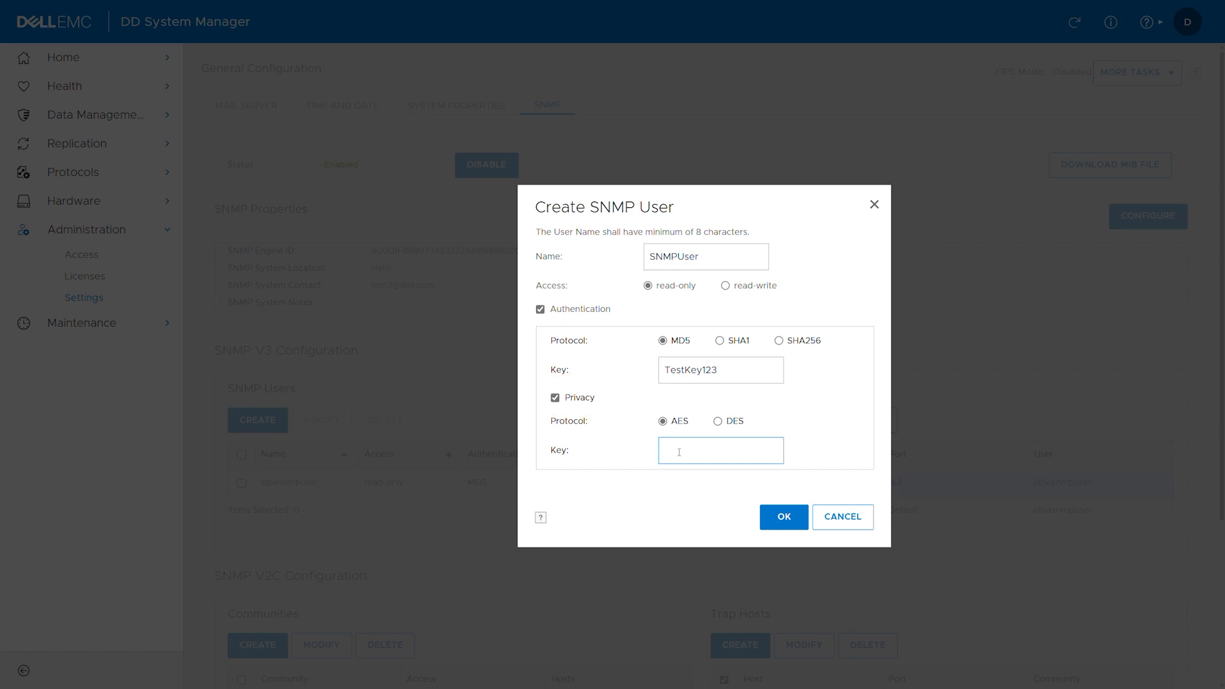
pyautogui.write('T')
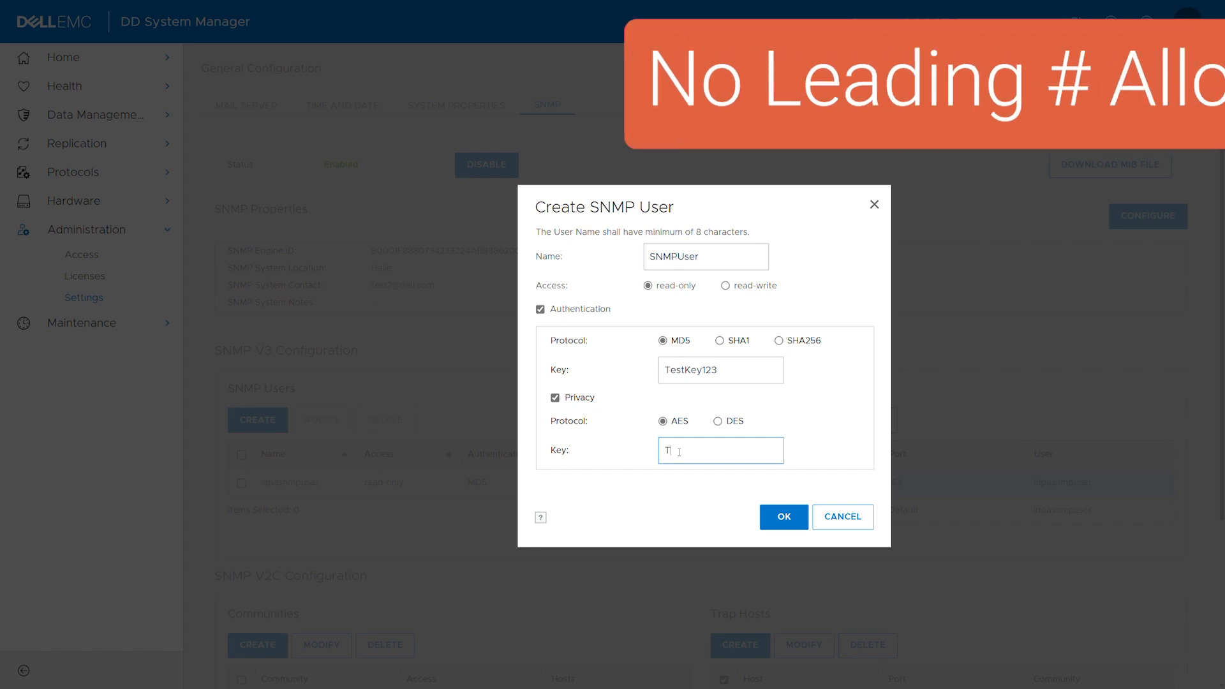
pyautogui.write('estPrivKe')
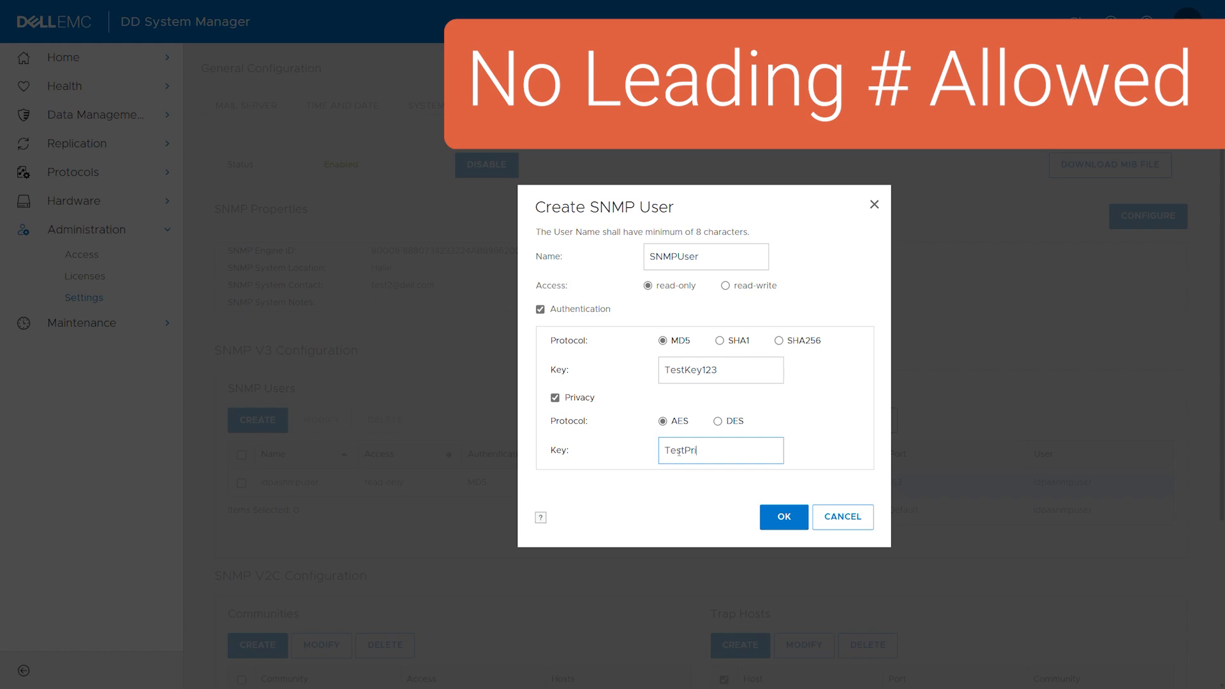
pyautogui.write('y123')
pyautogui.click(784, 519)
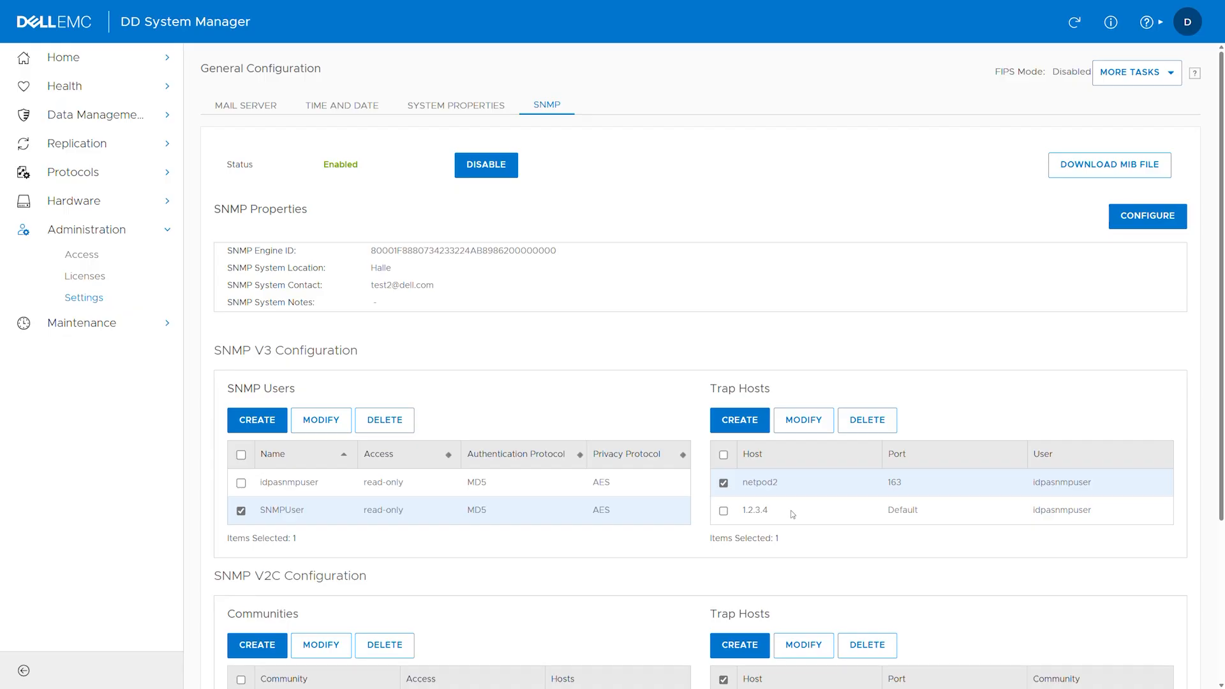
# Add V3 trap host testhost.com on port 8080 assigned to user SNMPUser.
pyautogui.click(743, 426)
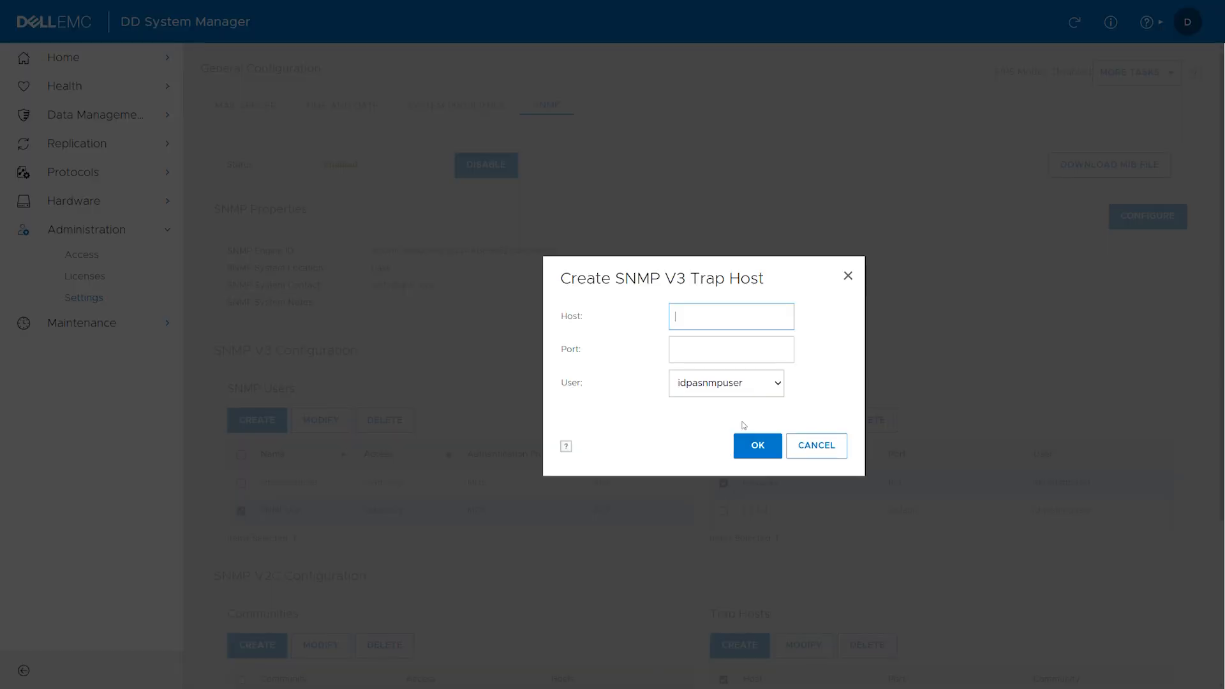
pyautogui.write('testhost.com')
pyautogui.press('Tab')
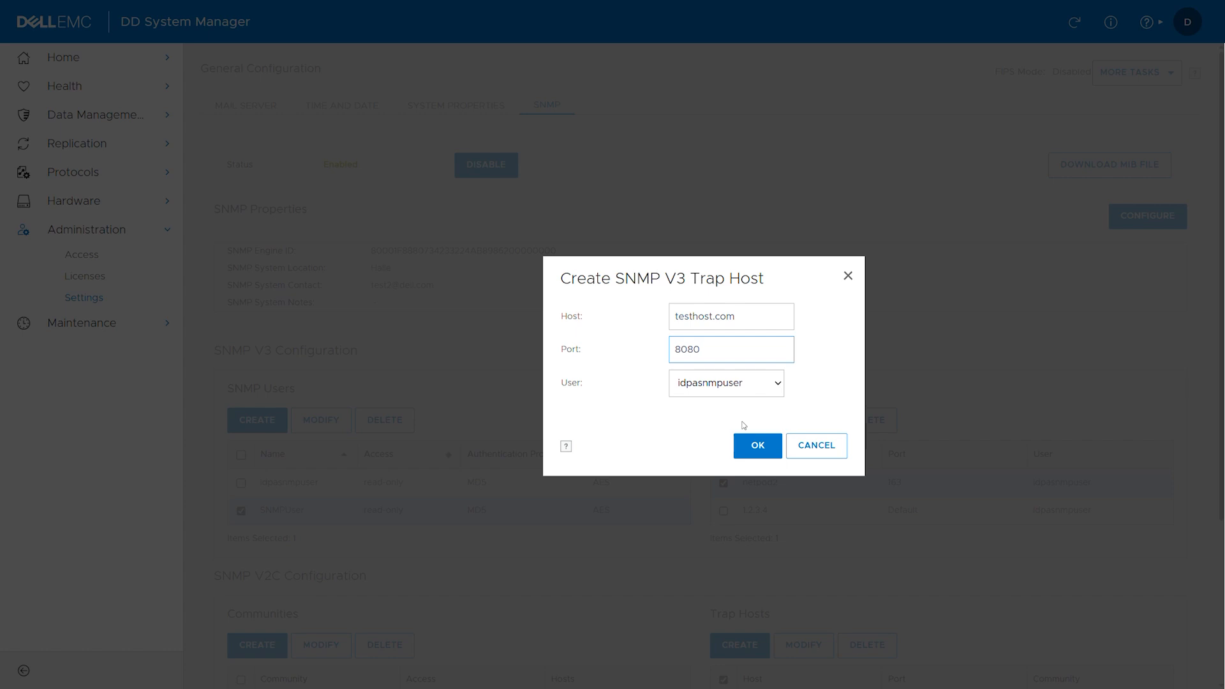
pyautogui.click(778, 385)
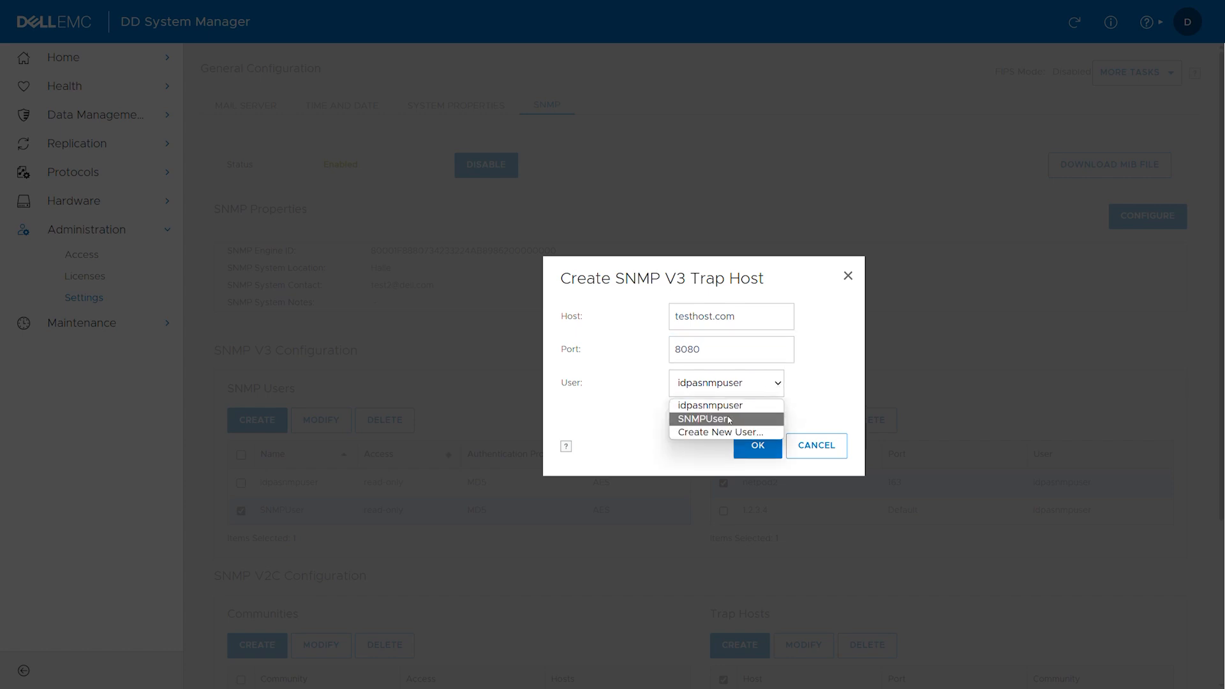
pyautogui.click(729, 419)
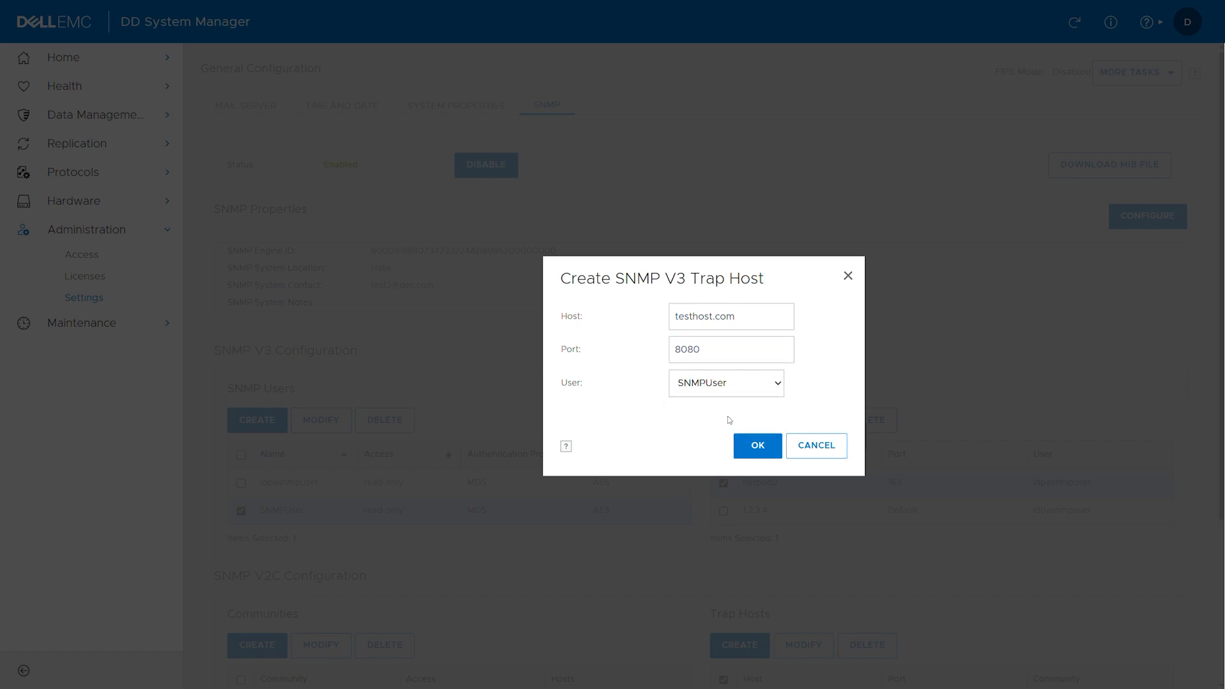
pyautogui.click(753, 448)
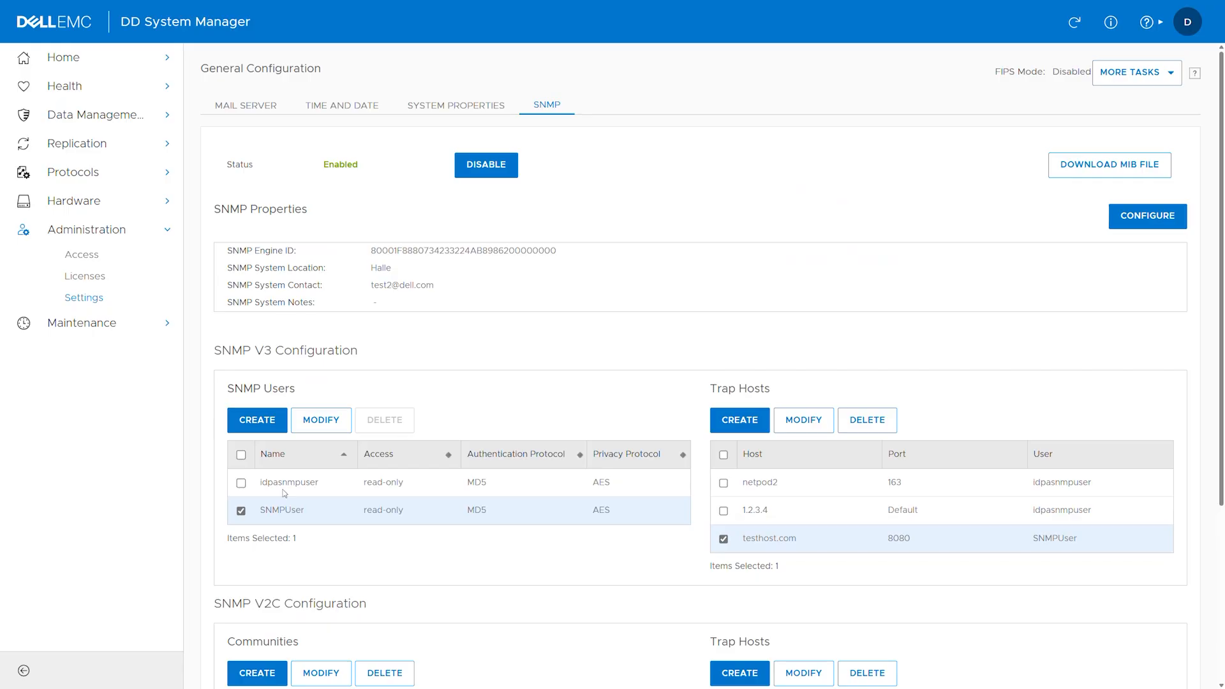
# Select and delete the testhost.com trap host, confirm, and close the status message.
pyautogui.click(242, 510)
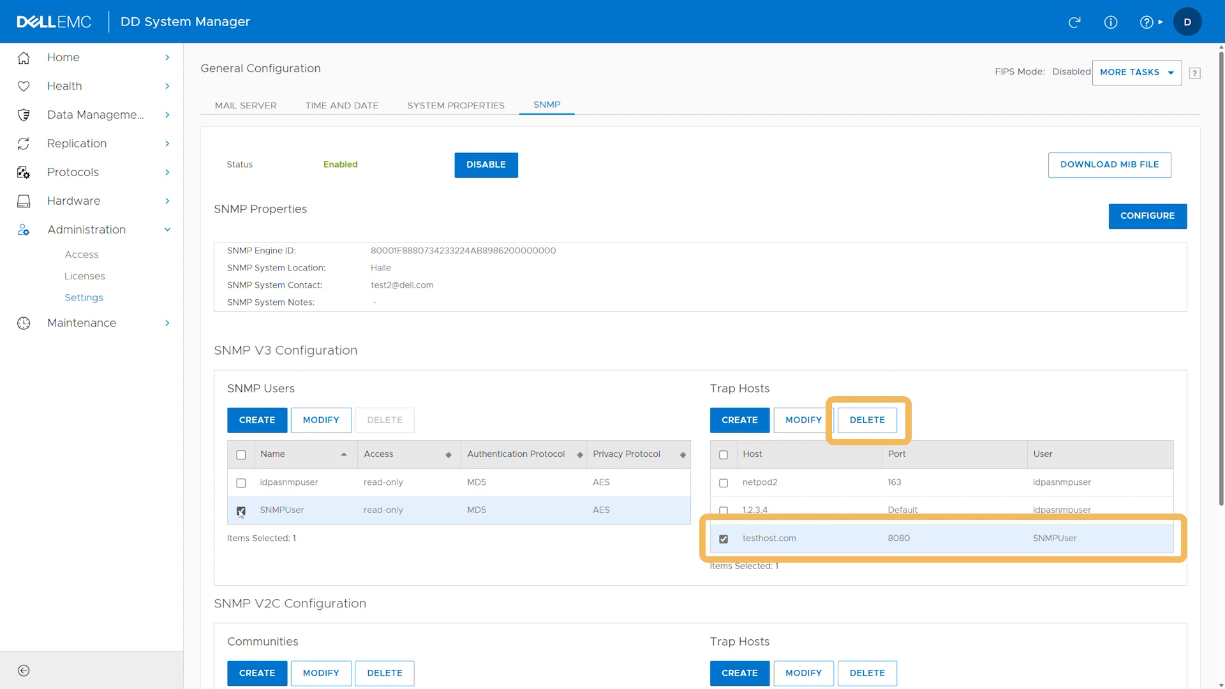
pyautogui.click(242, 510)
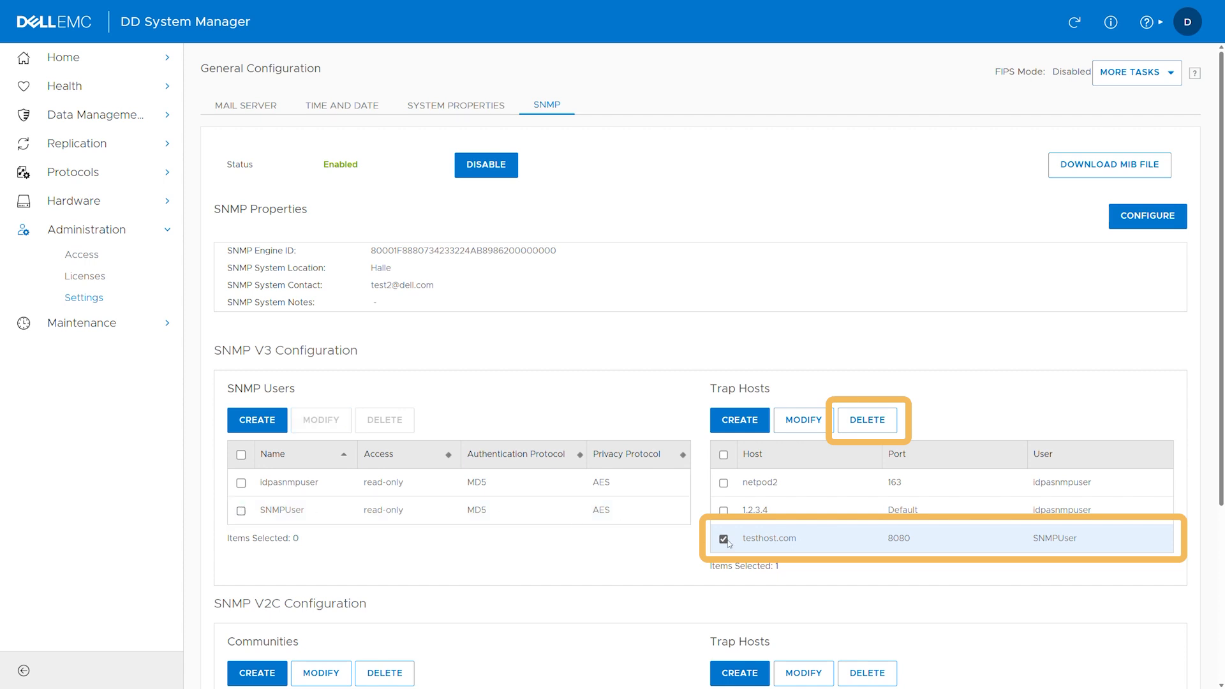
pyautogui.click(873, 424)
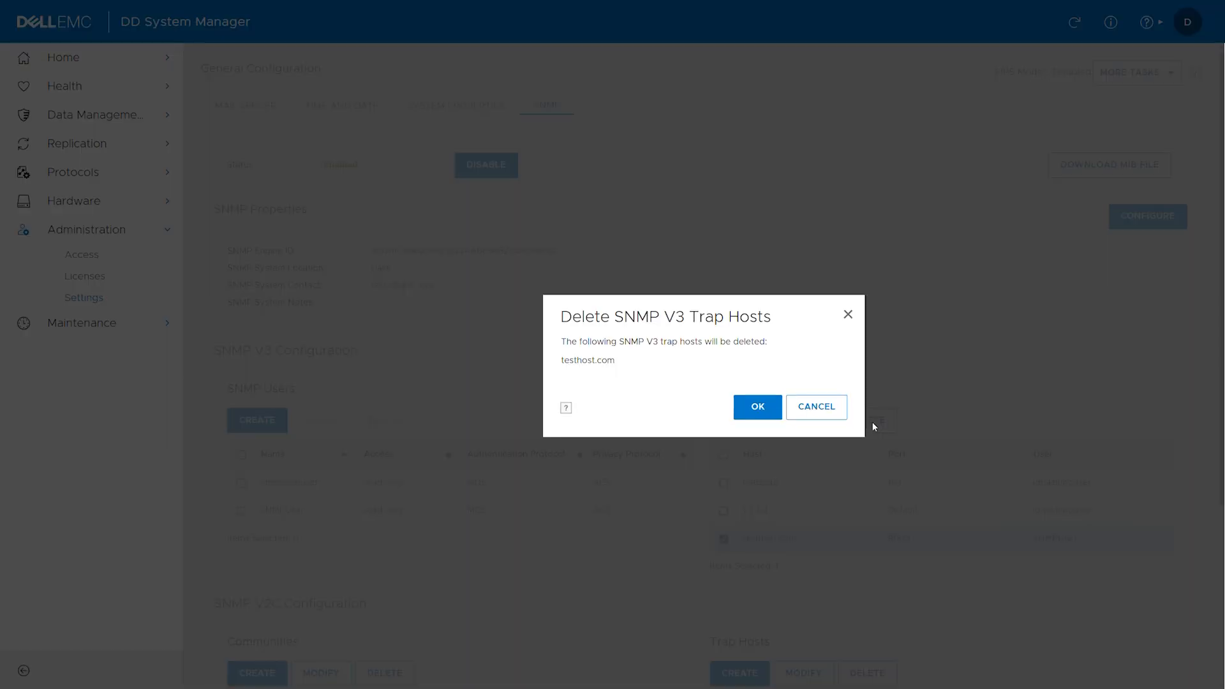
pyautogui.click(758, 408)
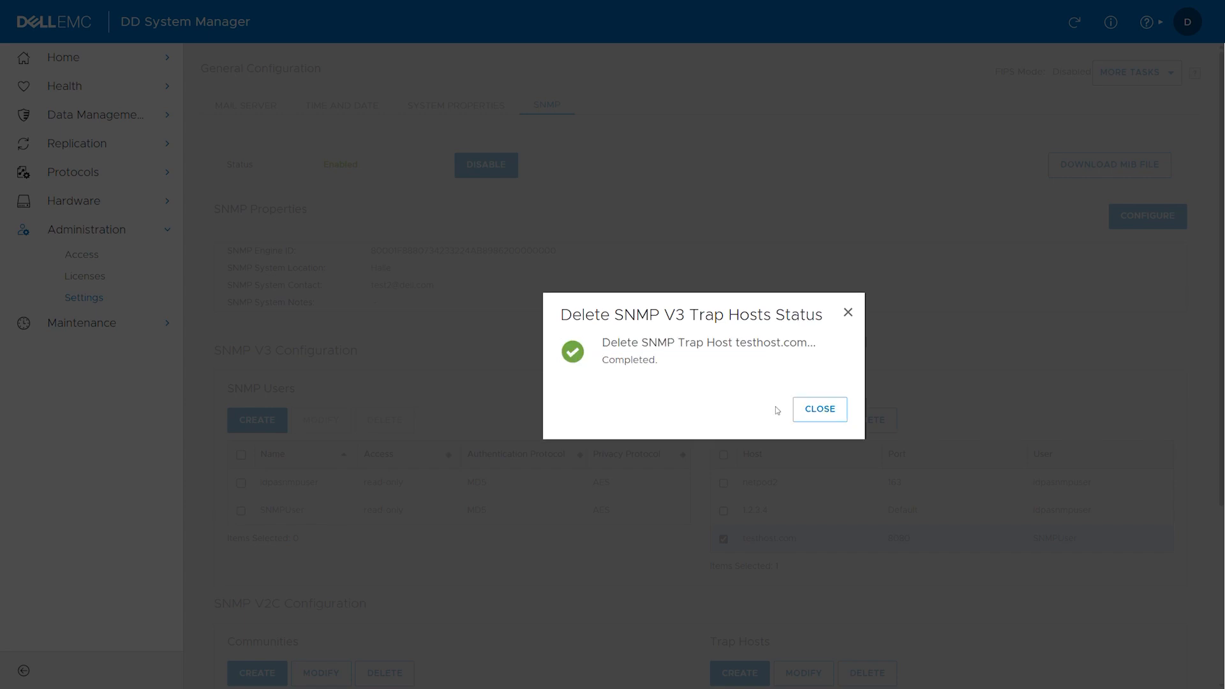
pyautogui.click(813, 412)
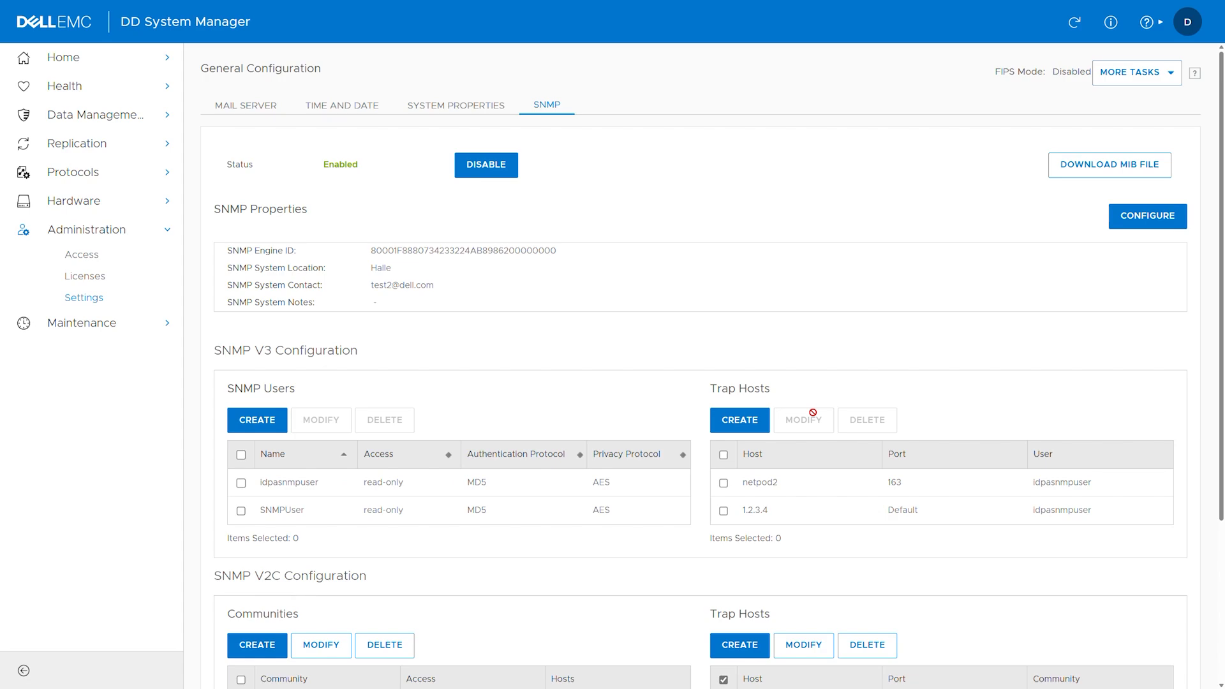